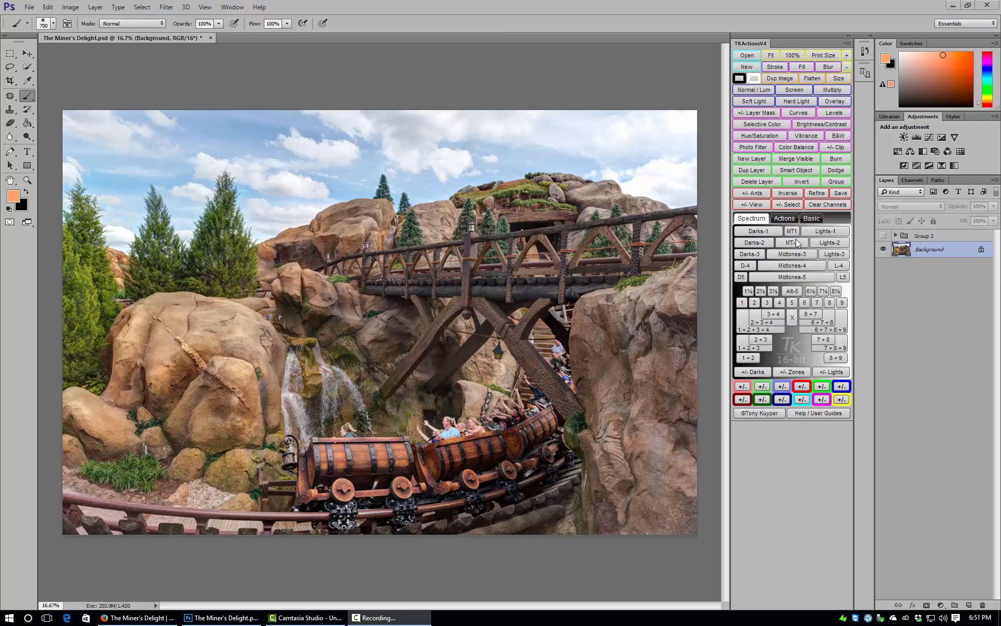
# Add a Levels adjustment layer masked by the Darks-3 luminosity selection, and inspect its mask before returning to the adjustment settings.
pyautogui.click(755, 251)
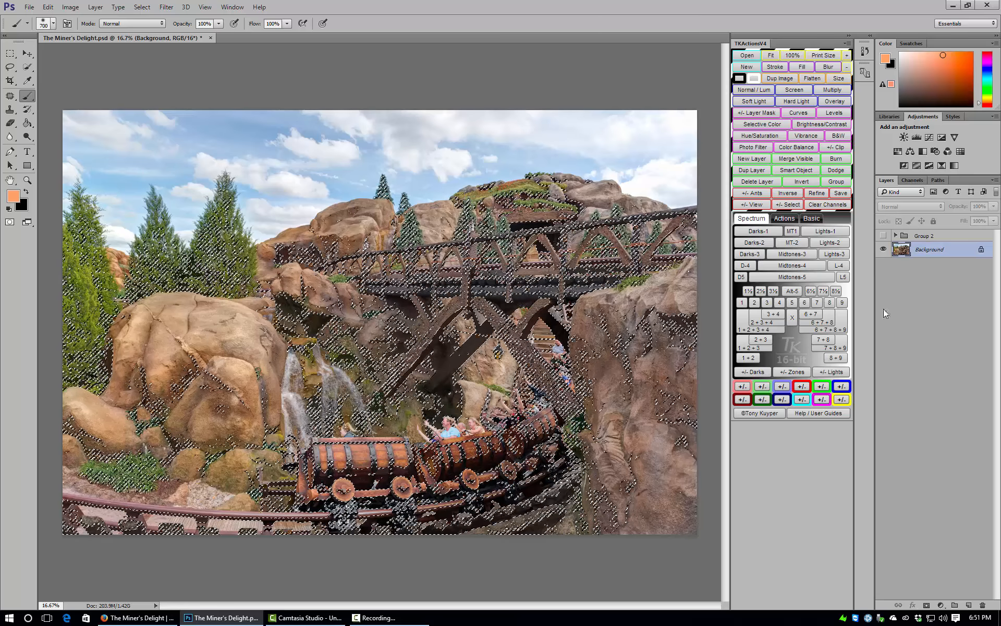
pyautogui.click(920, 141)
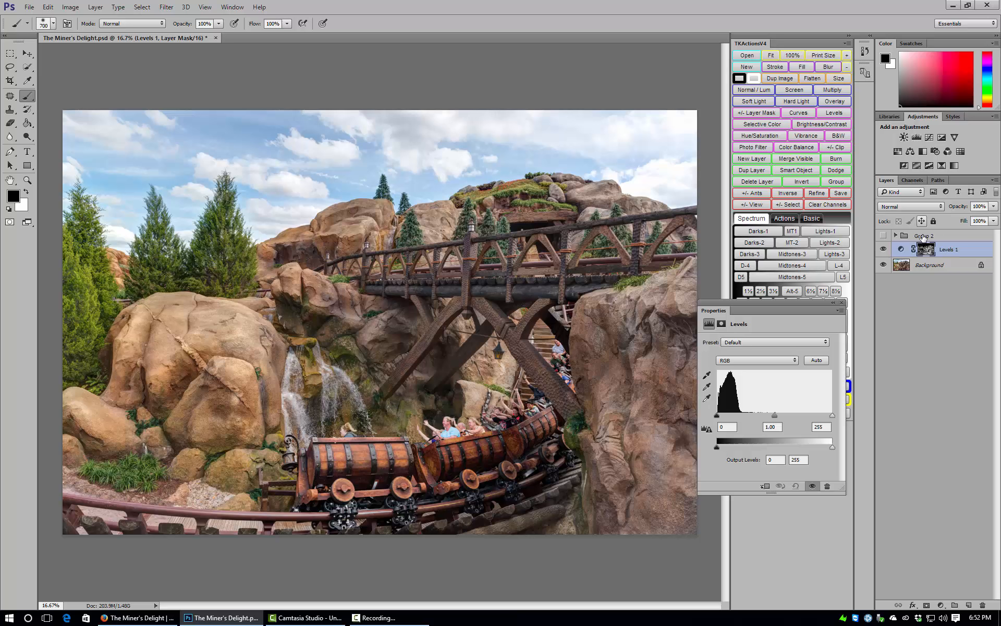
pyautogui.keyDown('alt'); pyautogui.click(926, 250); pyautogui.keyUp('alt')
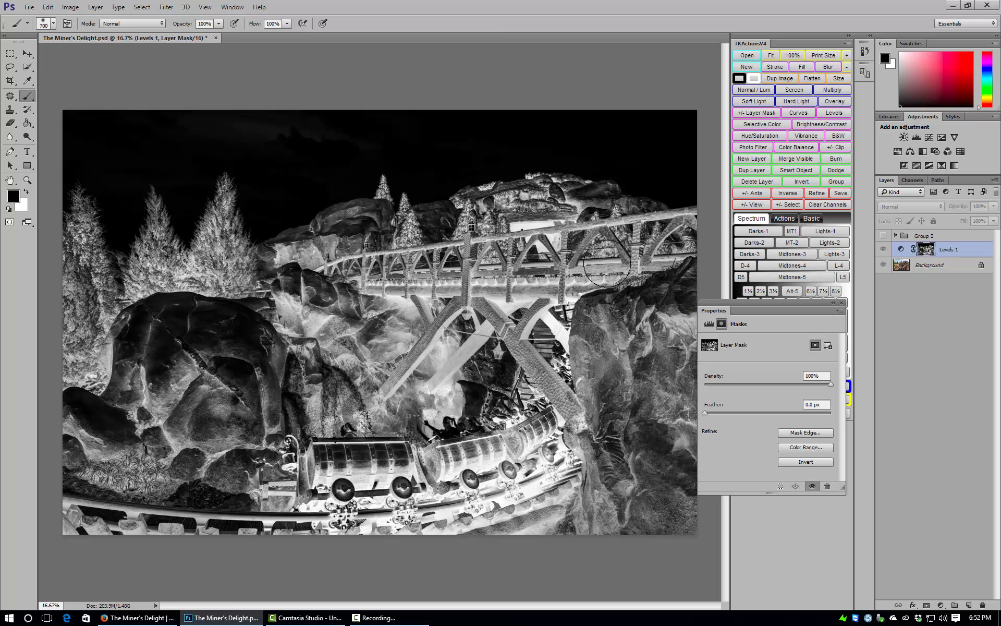
pyautogui.click(904, 251)
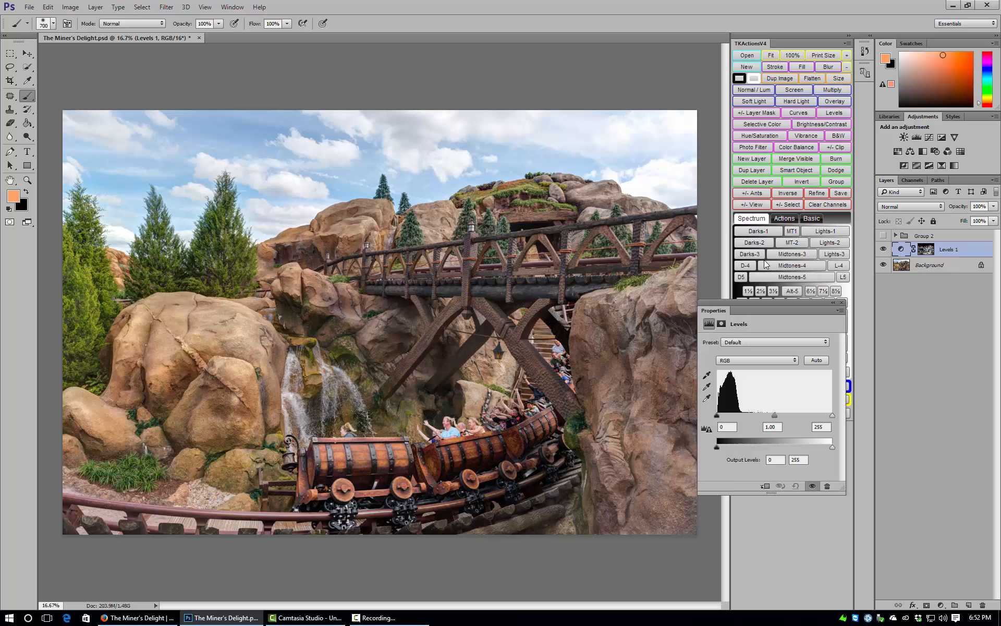
pyautogui.keyDown('alt'); pyautogui.click(923, 254); pyautogui.keyUp('alt')
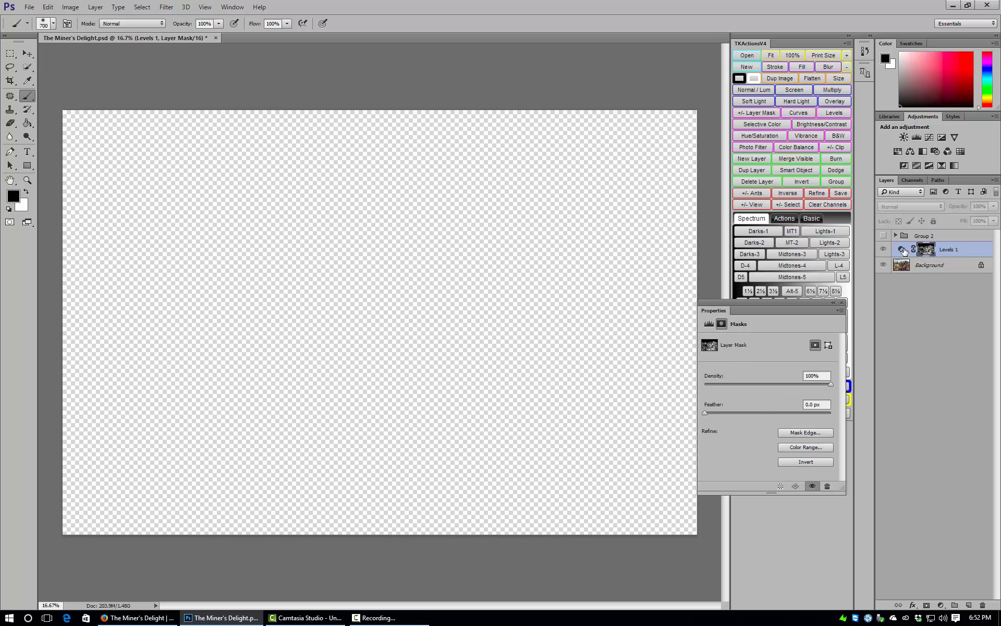
pyautogui.click(902, 250)
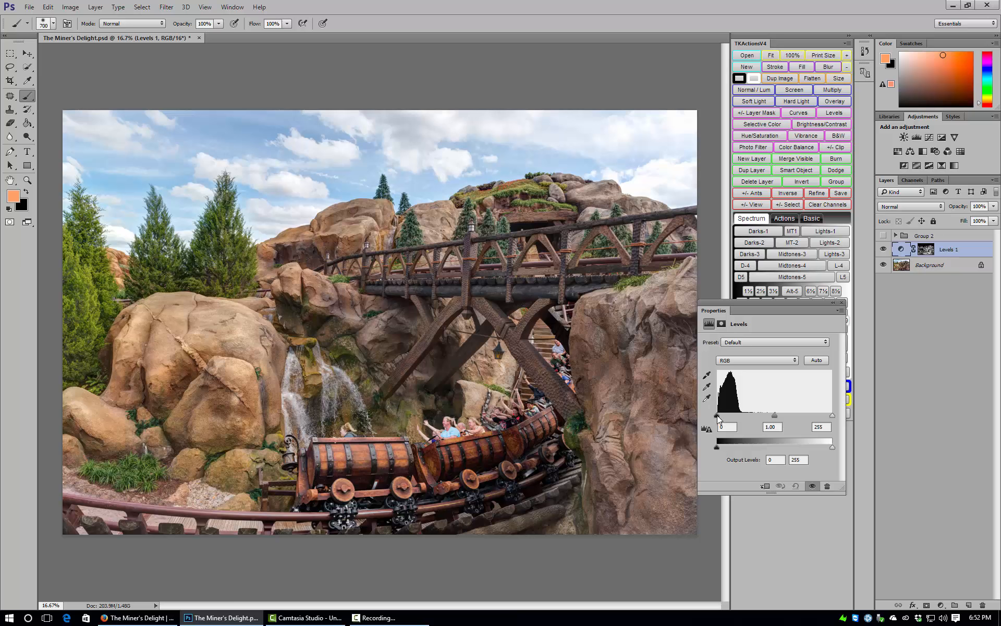
pyautogui.moveTo(717, 415); pyautogui.dragTo(822, 416)
pyautogui.hotkey('ctrl', 'z')
pyautogui.hotkey('ctrl', 'z')
# Set the Darks-3 Levels adjustment's midtone input to 1.17 and black input to 11, and compare the image with and without it.
pyautogui.moveTo(775, 415); pyautogui.dragTo(772, 416)
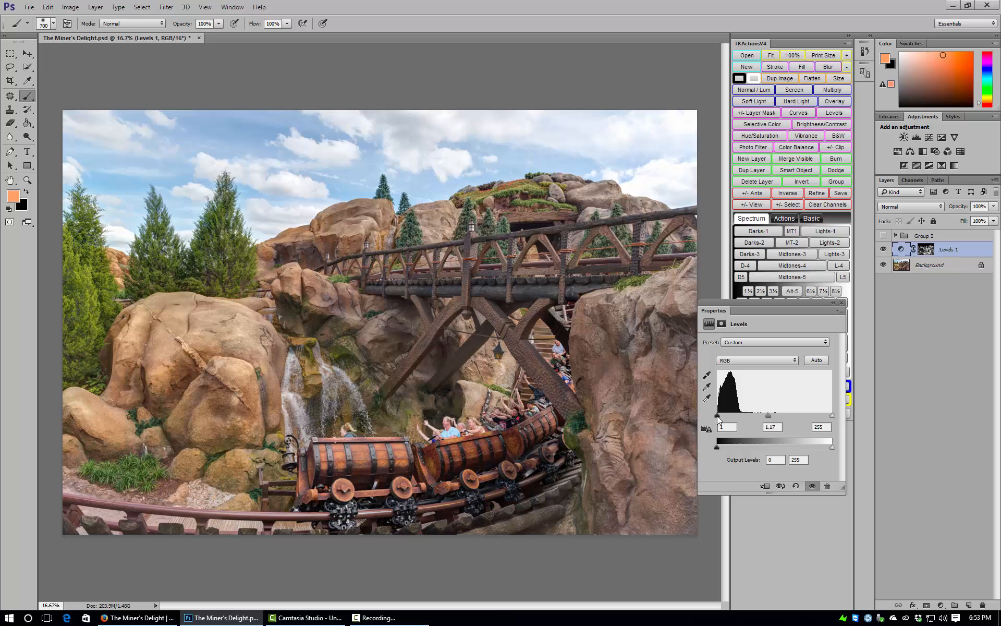
pyautogui.moveTo(718, 416); pyautogui.dragTo(722, 417)
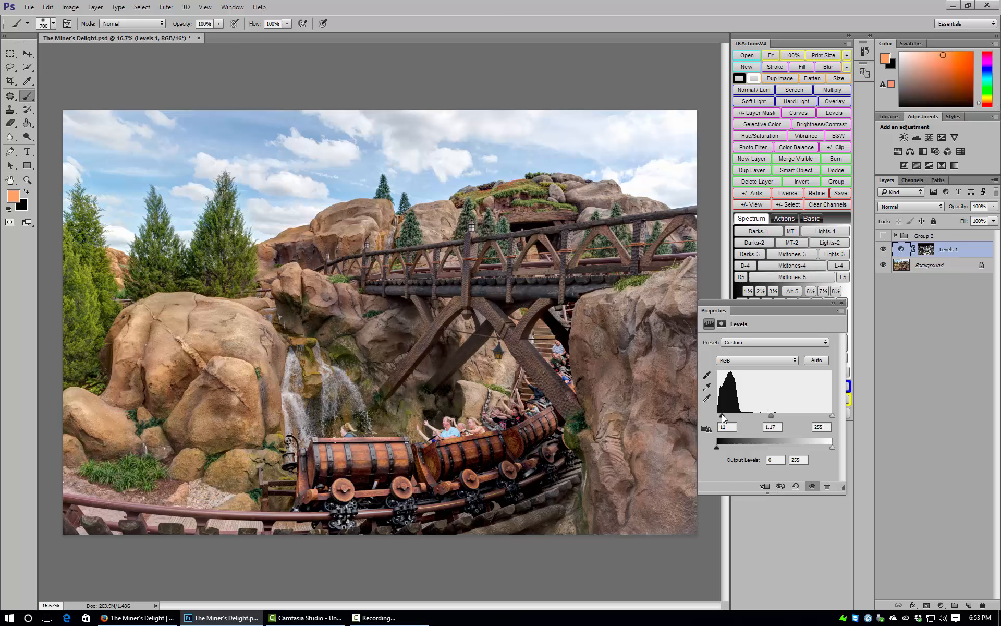
pyautogui.click(885, 254)
pyautogui.click(885, 254)
pyautogui.click(883, 249)
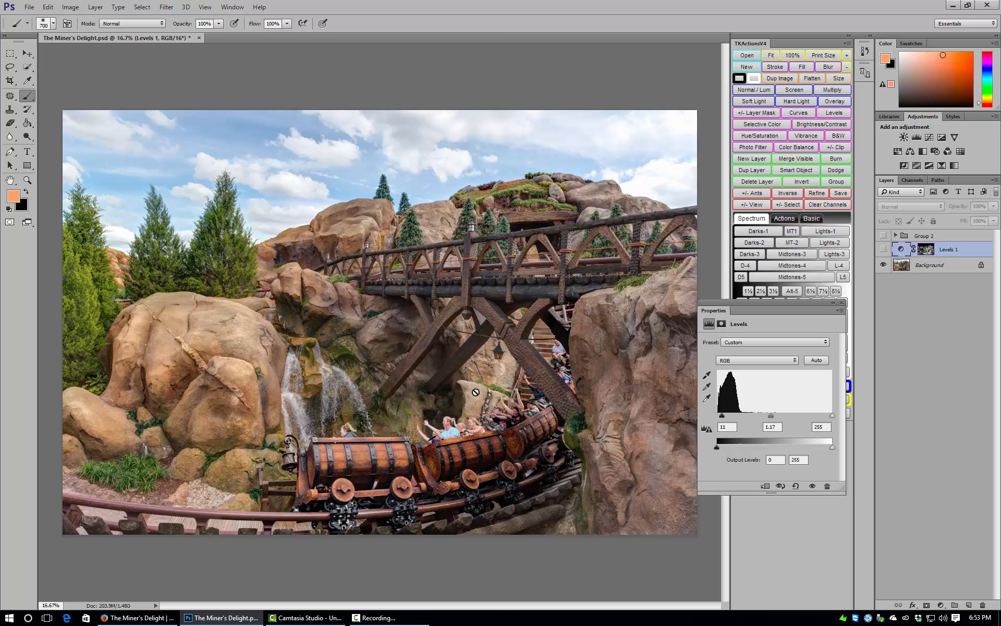
pyautogui.click(884, 249)
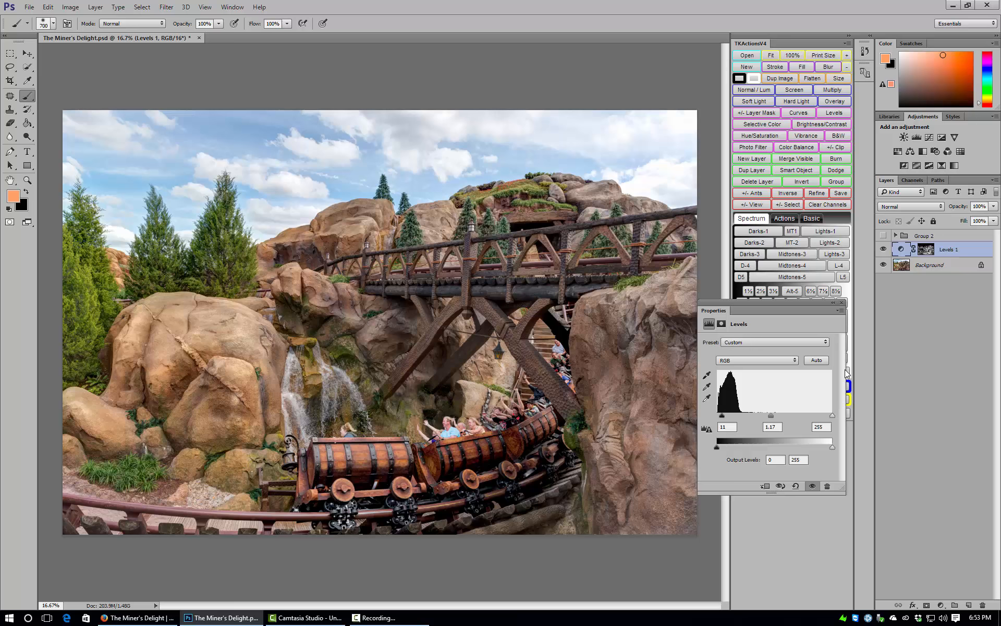
pyautogui.click(842, 303)
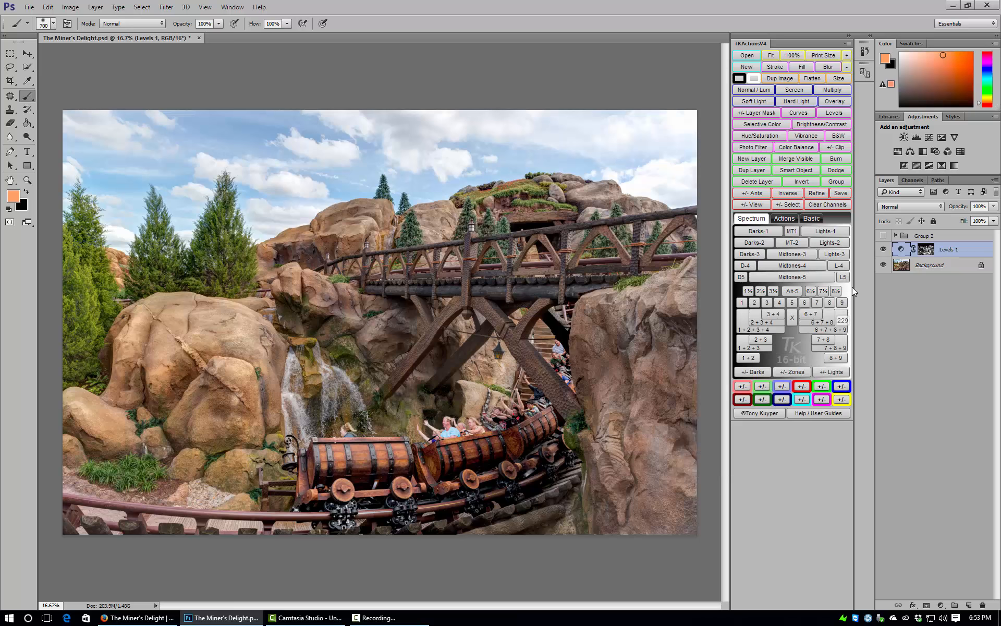
# Add a second Levels adjustment layer masked by the Midtones-3 luminosity selection and display its mask.
pyautogui.click(803, 254)
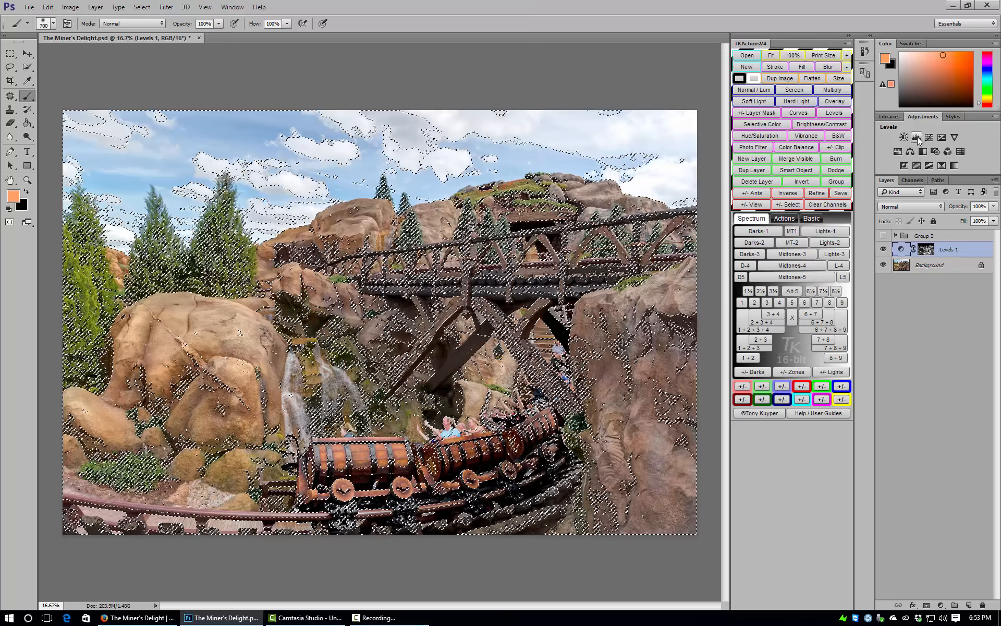
pyautogui.click(918, 137)
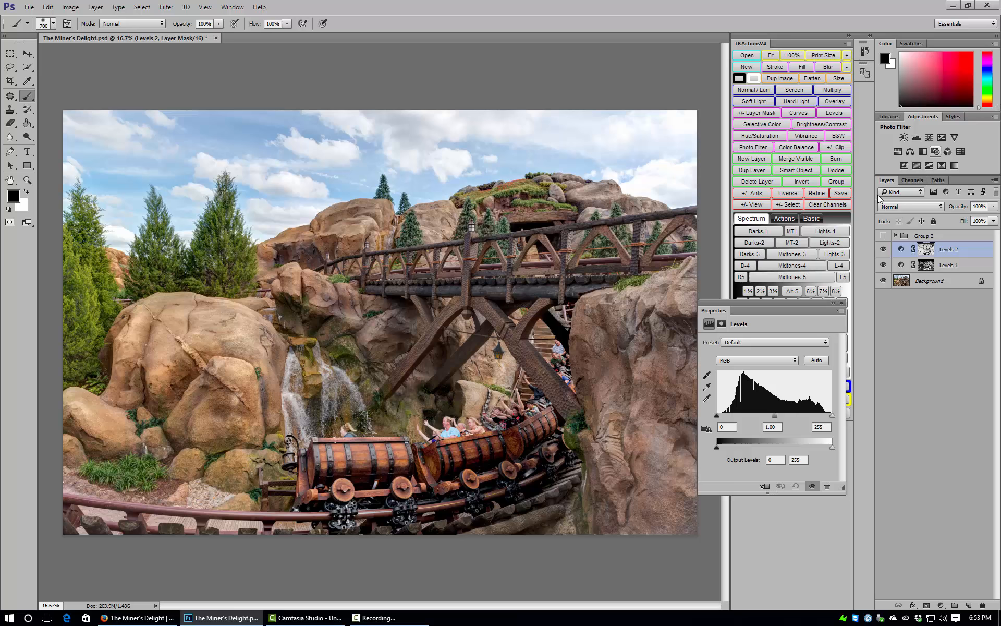
pyautogui.keyDown('alt'); pyautogui.click(925, 249); pyautogui.keyUp('alt')
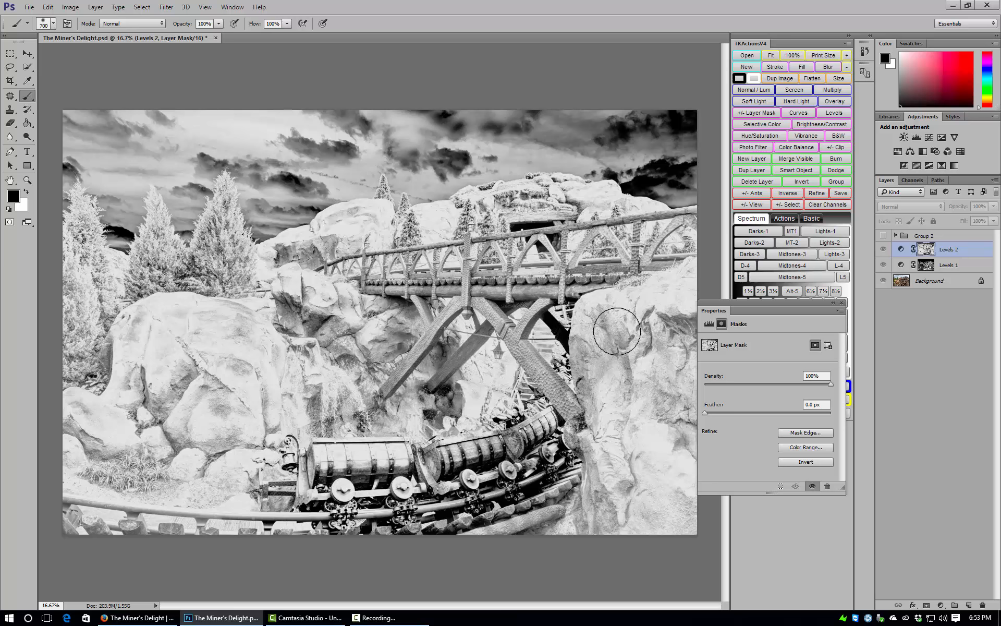
# Set the Midtones-3 Levels adjustment's inputs to black 3, midtone 0.91 and white 240, and compare the image with and without it.
pyautogui.click(901, 249)
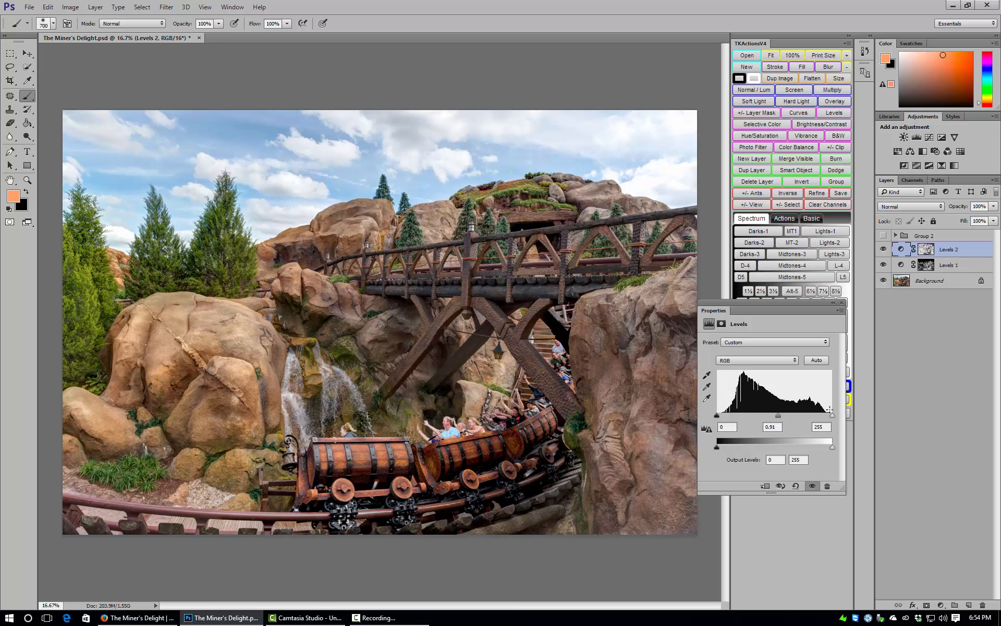
pyautogui.moveTo(831, 415); pyautogui.dragTo(826, 415)
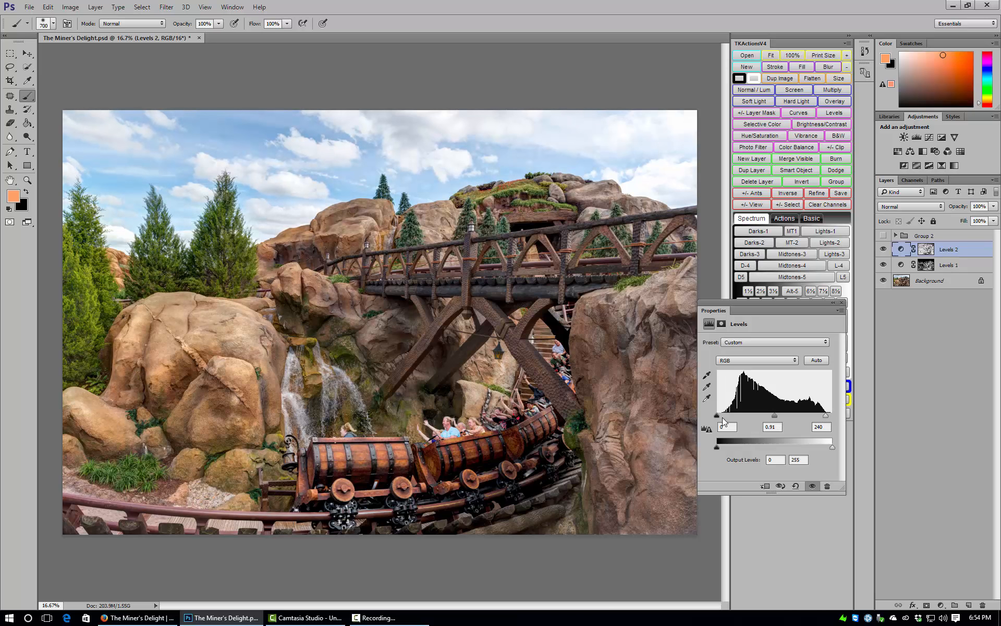
pyautogui.moveTo(716, 415); pyautogui.dragTo(721, 415)
pyautogui.click(884, 249)
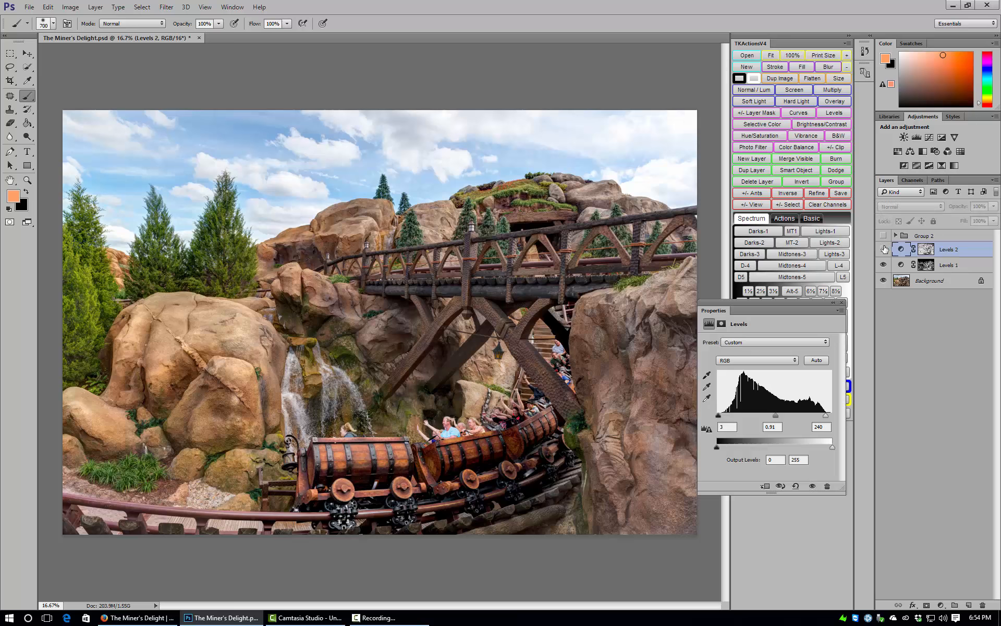
pyautogui.click(884, 249)
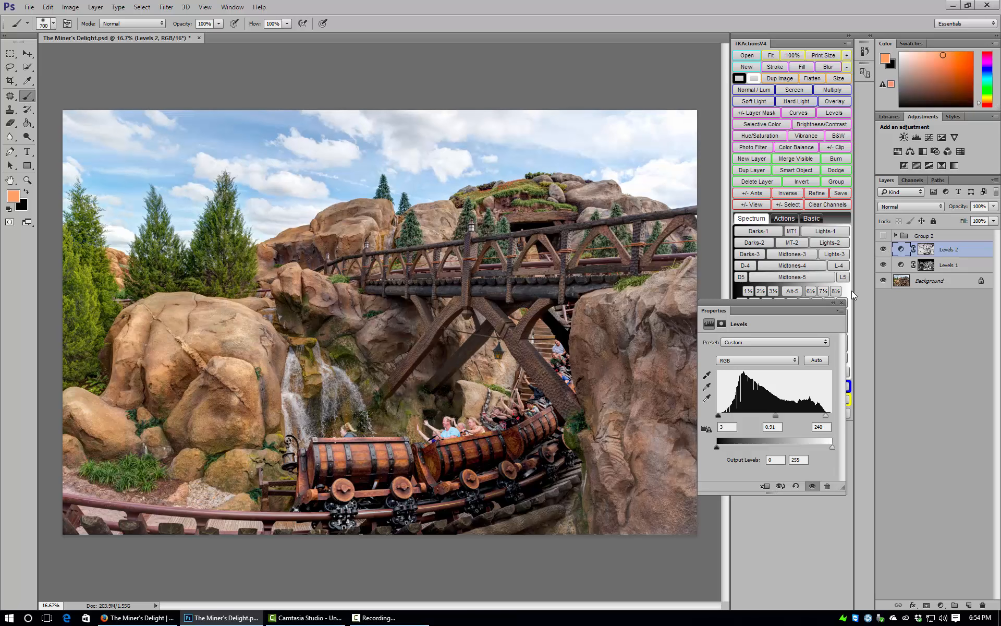
pyautogui.click(841, 302)
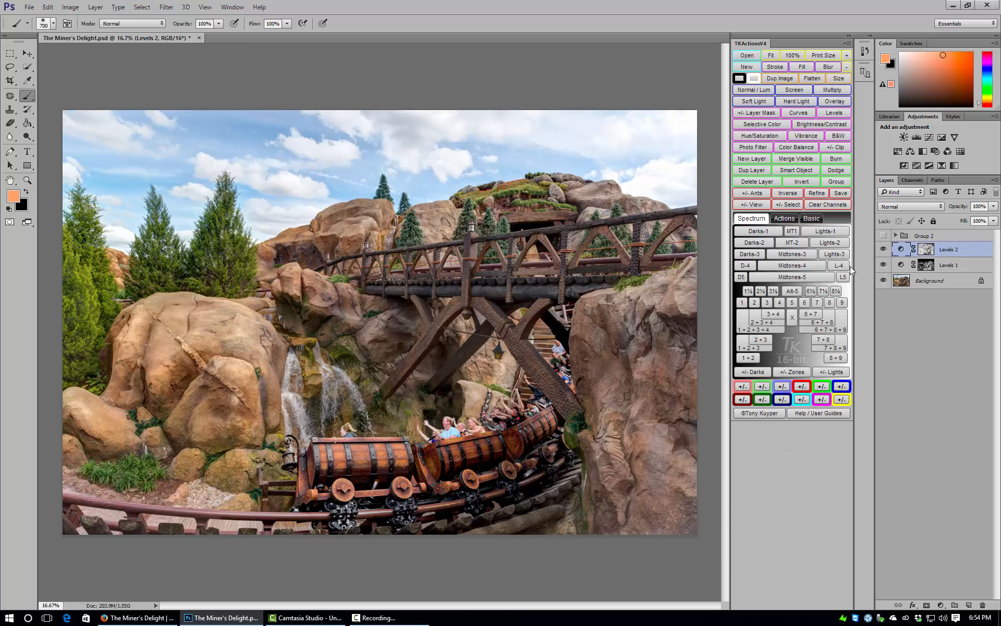
# Add a third Levels adjustment layer masked by the Lights-2 luminosity selection and display its mask.
pyautogui.click(833, 245)
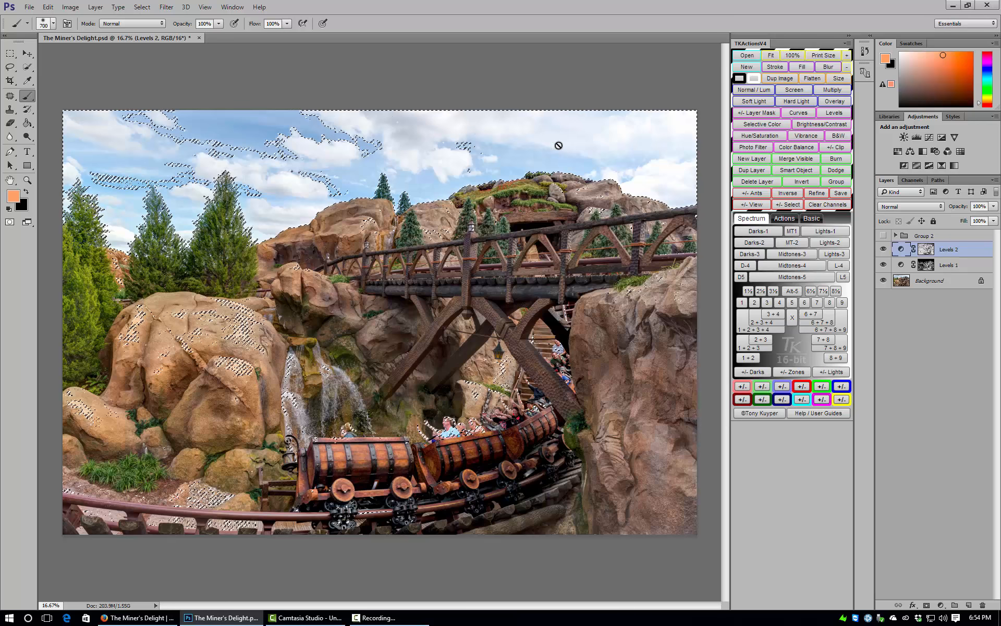
pyautogui.click(918, 137)
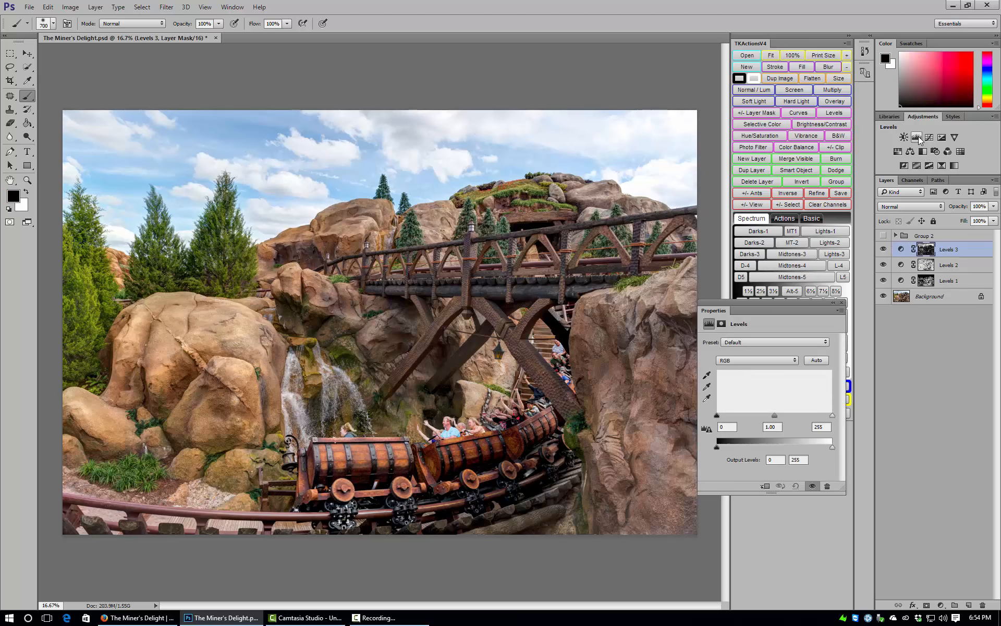
pyautogui.keyDown('alt'); pyautogui.click(927, 249); pyautogui.keyUp('alt')
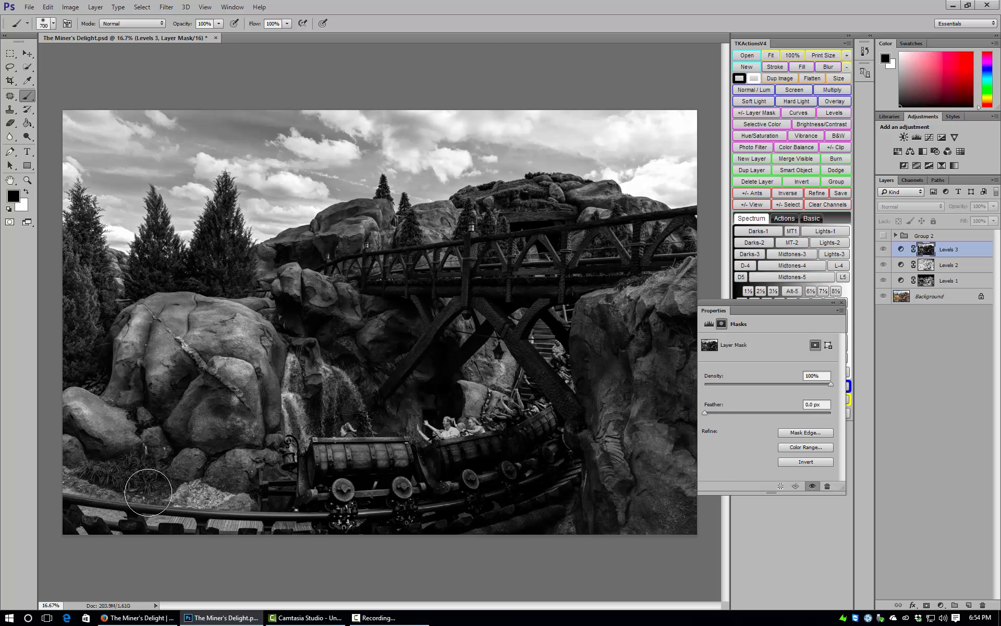
# Paint black with a resized brush over the rocks, bridge and train on the Levels 3 mask, leaving the sky unpainted.
pyautogui.press(']')
pyautogui.press(']')
pyautogui.press(']')
pyautogui.press(']')
pyautogui.press(']')
pyautogui.press(']')
pyautogui.moveTo(89, 332)
pyautogui.mouseDown()
pyautogui.moveTo(61, 367)
pyautogui.moveTo(463, 342)
pyautogui.moveTo(383, 329)
pyautogui.moveTo(480, 417)
pyautogui.moveTo(502, 499)
pyautogui.moveTo(329, 459)
pyautogui.moveTo(95, 445)
pyautogui.moveTo(121, 430)
pyautogui.moveTo(688, 496)
pyautogui.moveTo(706, 461)
pyautogui.moveTo(548, 364)
pyautogui.moveTo(594, 341)
pyautogui.moveTo(531, 325)
pyautogui.moveTo(580, 302)
pyautogui.moveTo(689, 299)
pyautogui.moveTo(654, 318)
pyautogui.moveTo(664, 388)
pyautogui.moveTo(681, 389)
pyautogui.moveTo(661, 299)
pyautogui.moveTo(670, 295)
pyautogui.moveTo(658, 265)
pyautogui.moveTo(641, 266)
pyautogui.moveTo(682, 256)
pyautogui.moveTo(633, 242)
pyautogui.moveTo(646, 234)
pyautogui.moveTo(549, 218)
pyautogui.moveTo(476, 228)
pyautogui.moveTo(446, 258)
pyautogui.moveTo(383, 250)
pyautogui.moveTo(267, 284)
pyautogui.moveTo(355, 241)
pyautogui.moveTo(295, 252)
pyautogui.moveTo(318, 262)
pyautogui.moveTo(456, 224)
pyautogui.moveTo(578, 203)
pyautogui.moveTo(624, 207)
pyautogui.mouseUp()
pyautogui.press('[')
pyautogui.press('[')
pyautogui.press('[')
pyautogui.press('[')
pyautogui.press('[')
pyautogui.press('[')
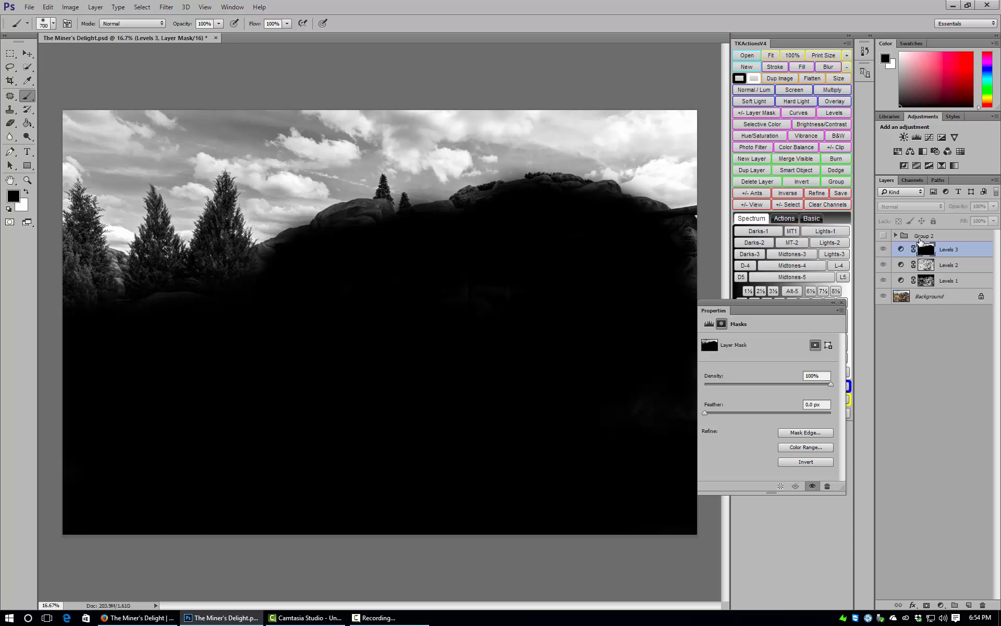
# Set the Levels 3 adjustment's black input to 126 to deepen the sky, and compare the image with and without it.
pyautogui.click(901, 250)
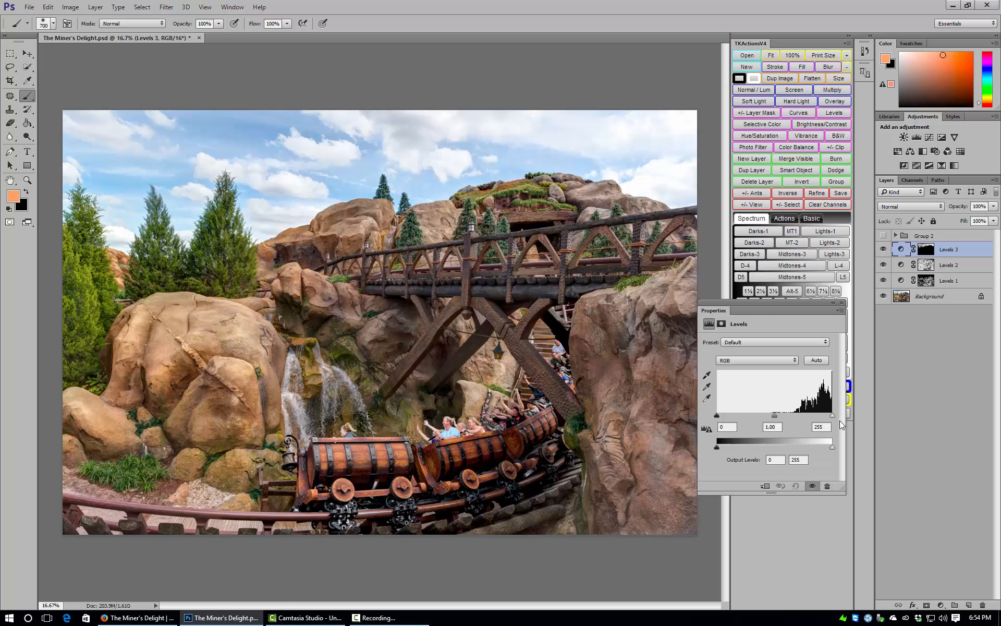
pyautogui.moveTo(834, 416)
pyautogui.mouseDown()
pyautogui.moveTo(818, 415)
pyautogui.moveTo(853, 414)
pyautogui.mouseUp()
pyautogui.moveTo(716, 415); pyautogui.dragTo(762, 414)
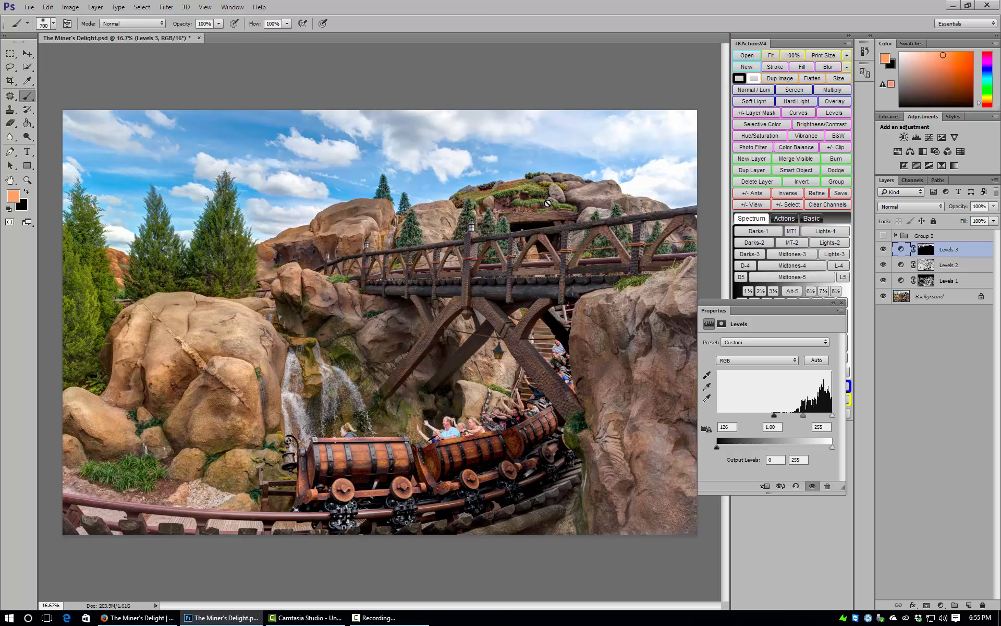
pyautogui.click(883, 251)
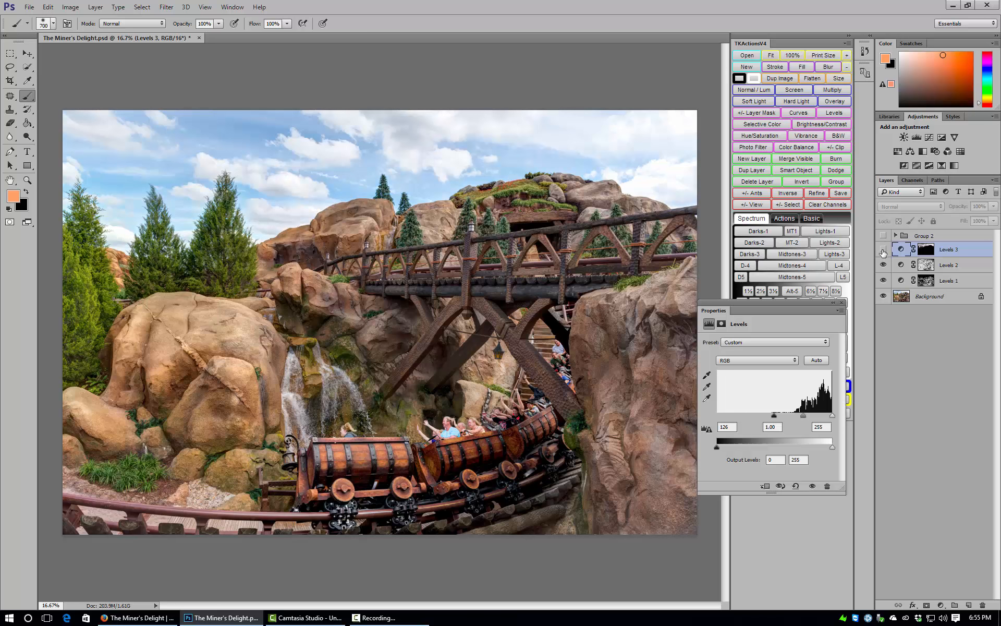
pyautogui.click(883, 251)
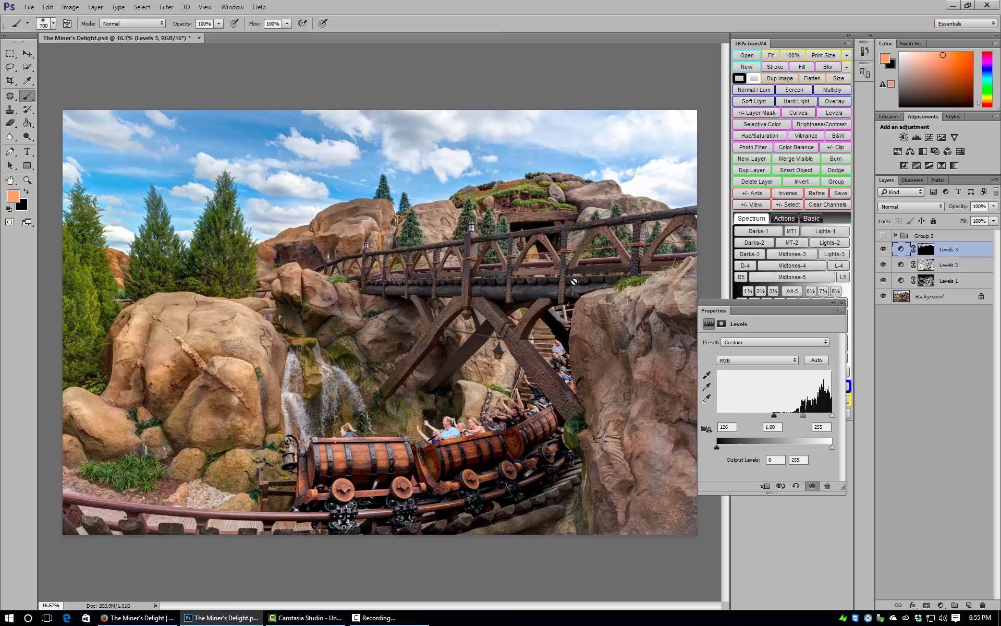
pyautogui.click(840, 305)
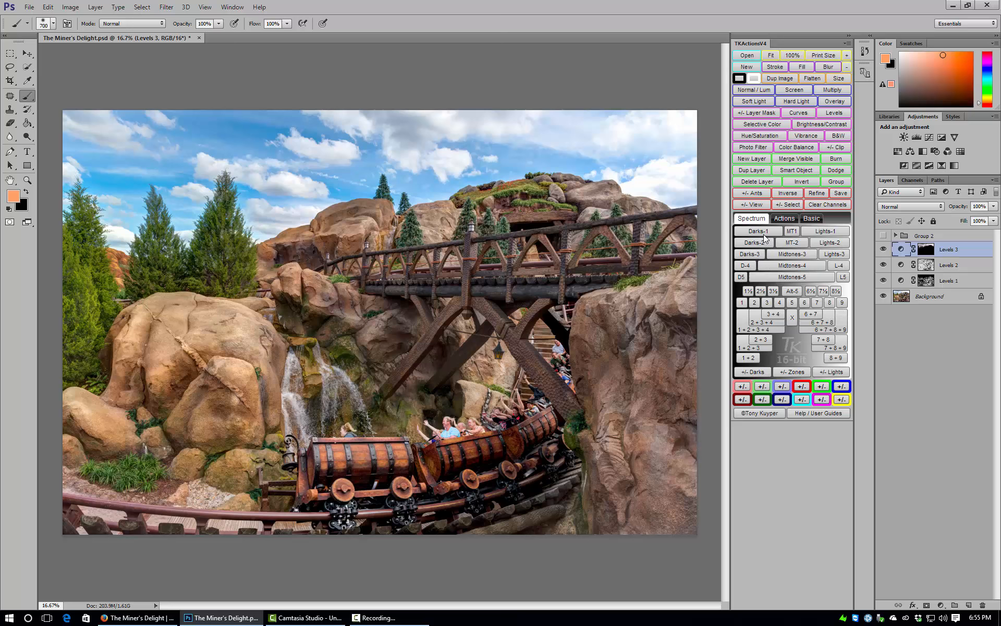